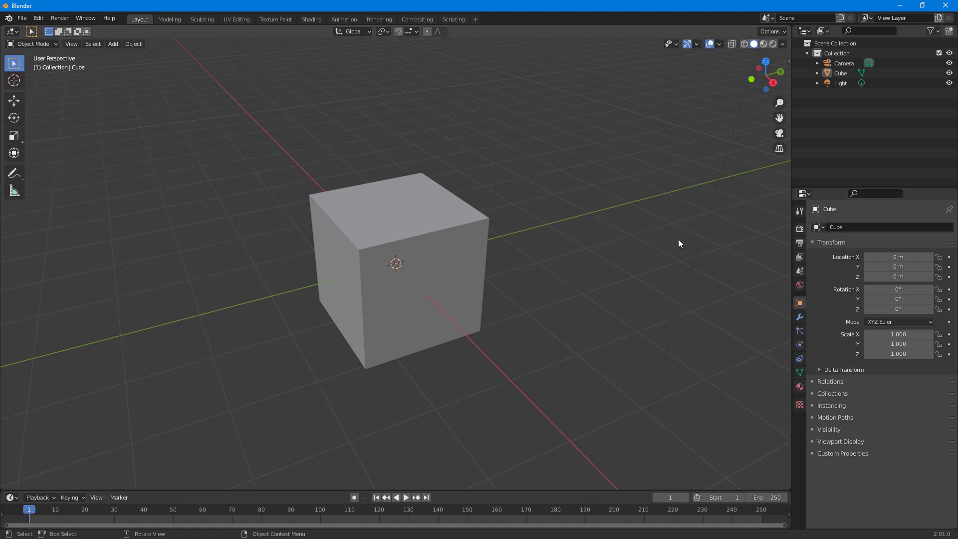
- Select the cube and set its location to X 0.33 m, Y 0.45 m and Z 1 m
click(392, 248)
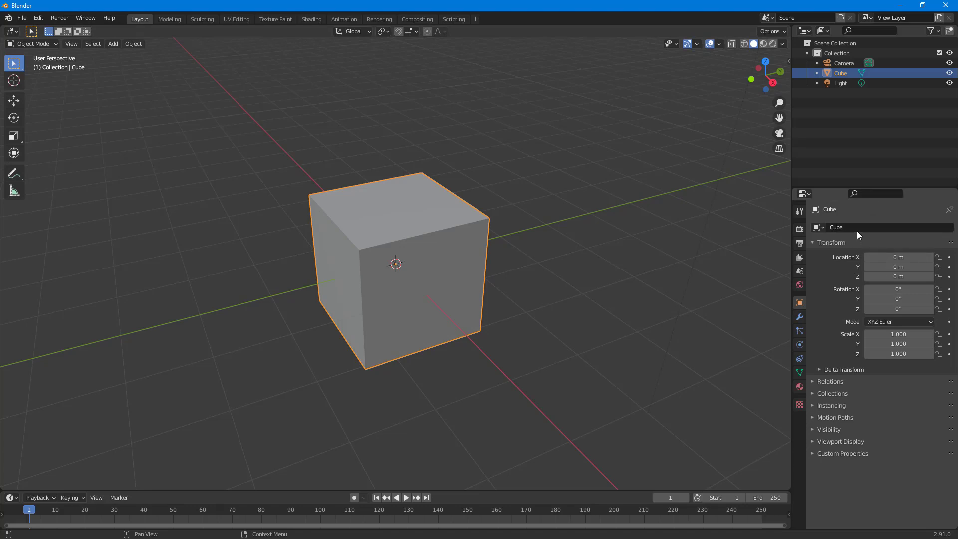
drag(926, 257, 901, 278)
click(898, 276)
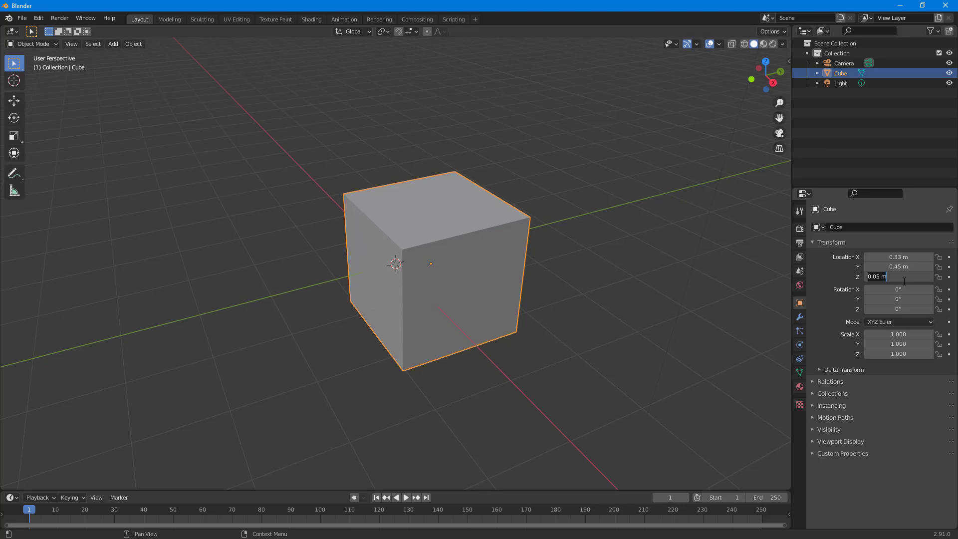
text(1)
key(Return)
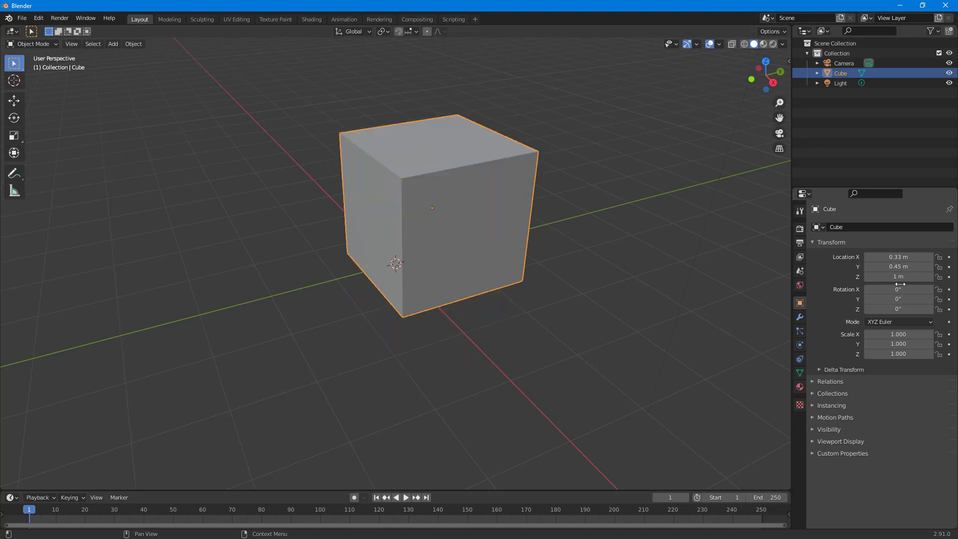
- Set the cube's rotation to X 3.7°, Y 2.2°, Z 1.6° and its scale to X 1.180, Y 1.080, Z 1.070
drag(899, 290, 906, 344)
drag(898, 353, 906, 354)
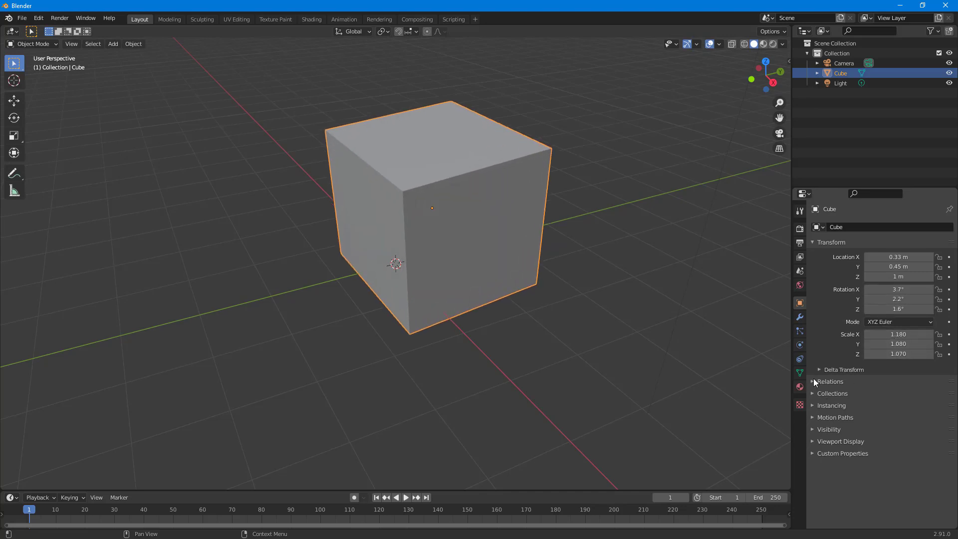
- Expand the cube's Relations, Collections and Motion Paths settings, view the Properties editor maximized and restore the layout
click(813, 381)
click(812, 463)
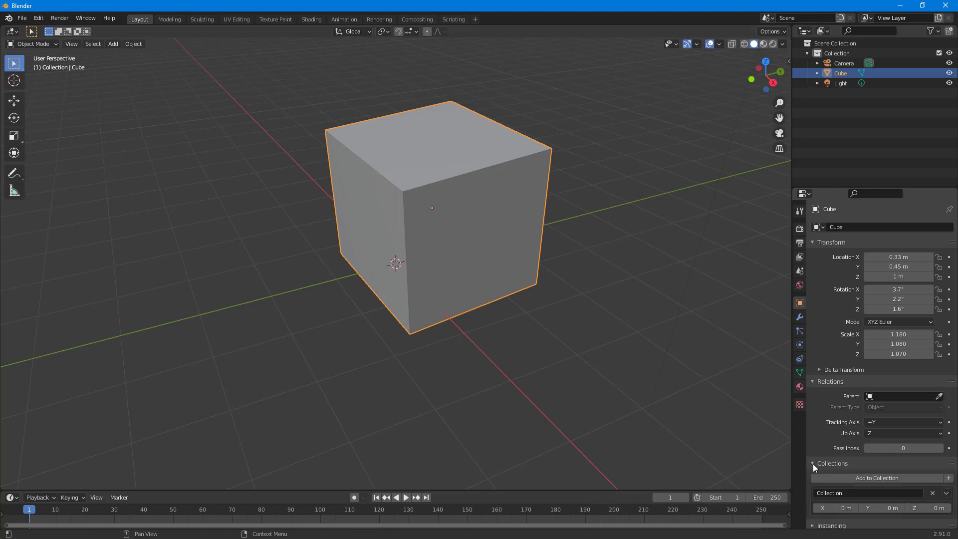
scroll(821, 447, down, 2)
click(814, 484)
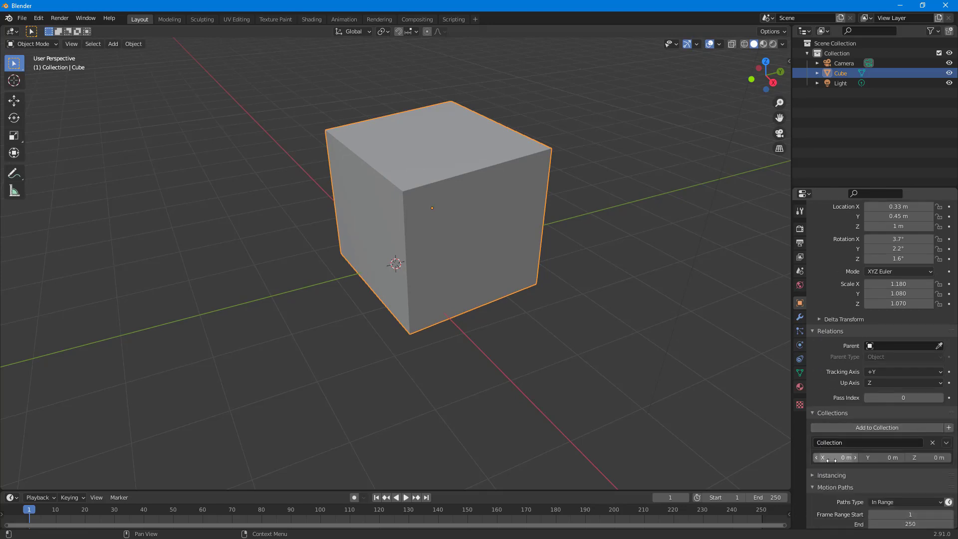
scroll(821, 474, down, 4)
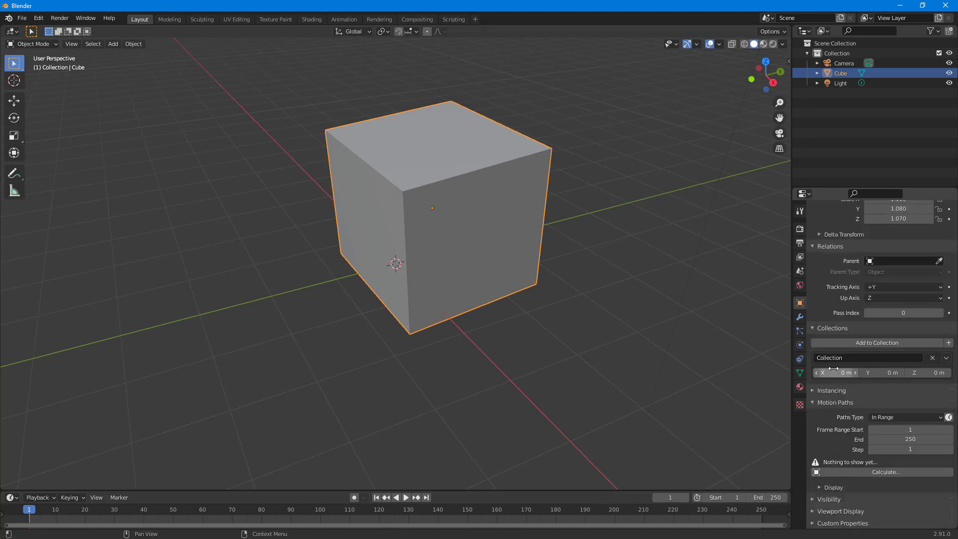
scroll(916, 233, up, 3)
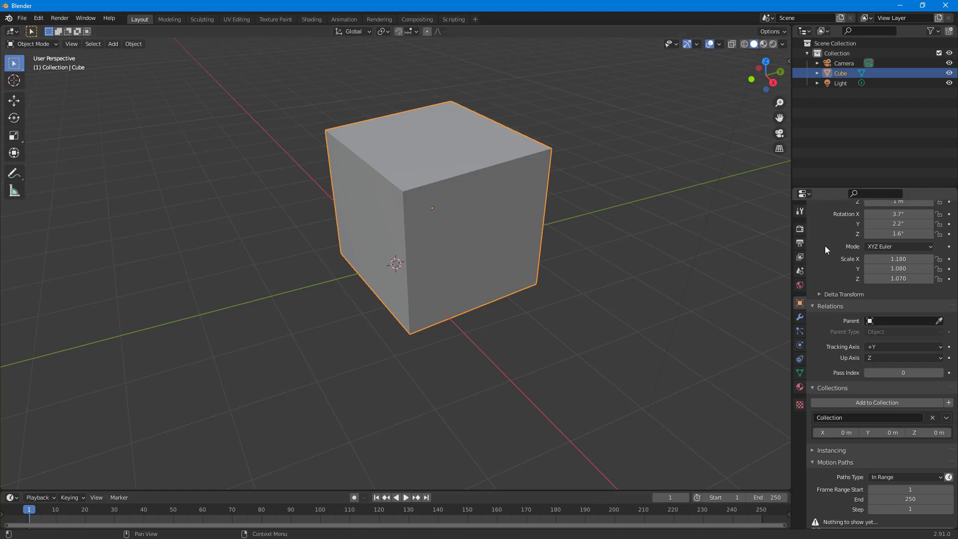
key(ctrl+space)
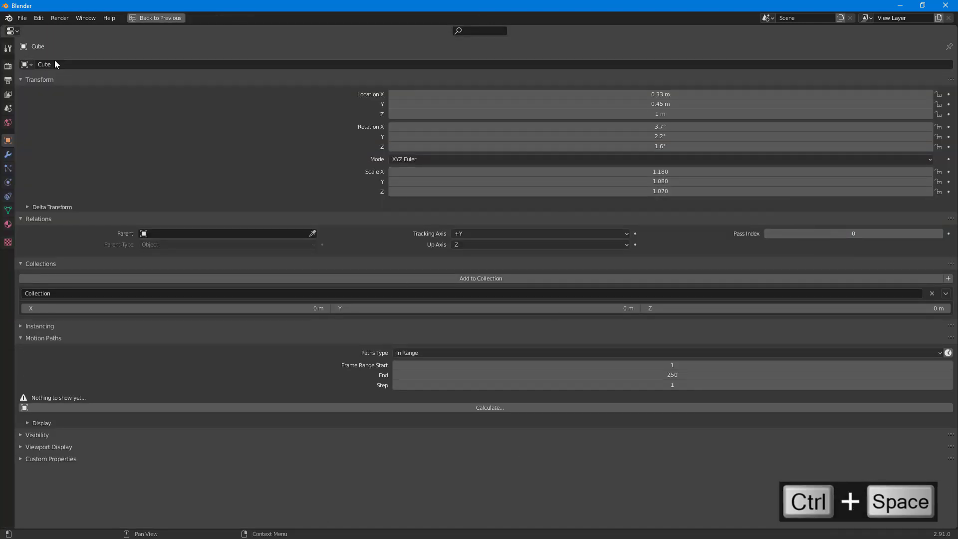
key(ctrl+space)
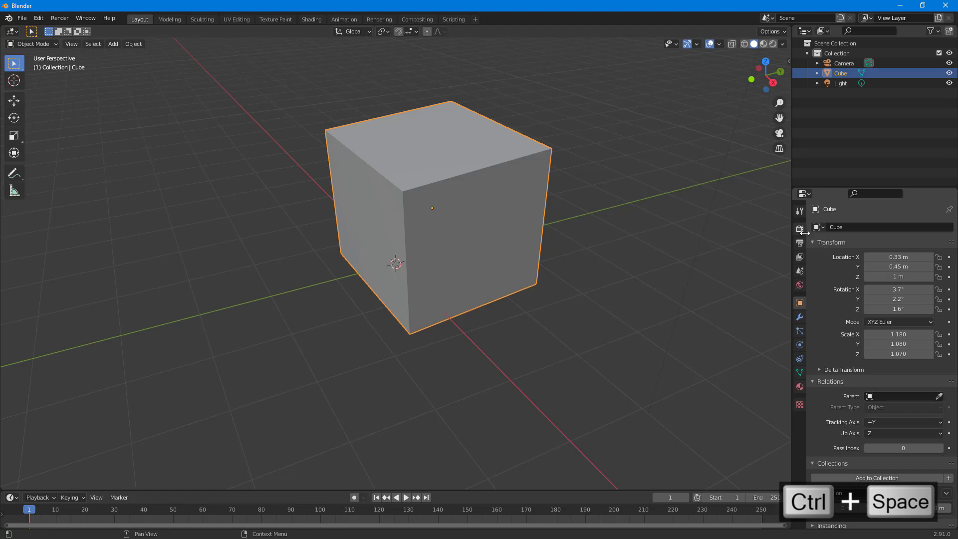
- Show the active tool's settings and look over the available editor types, undoing the accidental deselection of the cube
click(800, 211)
click(802, 196)
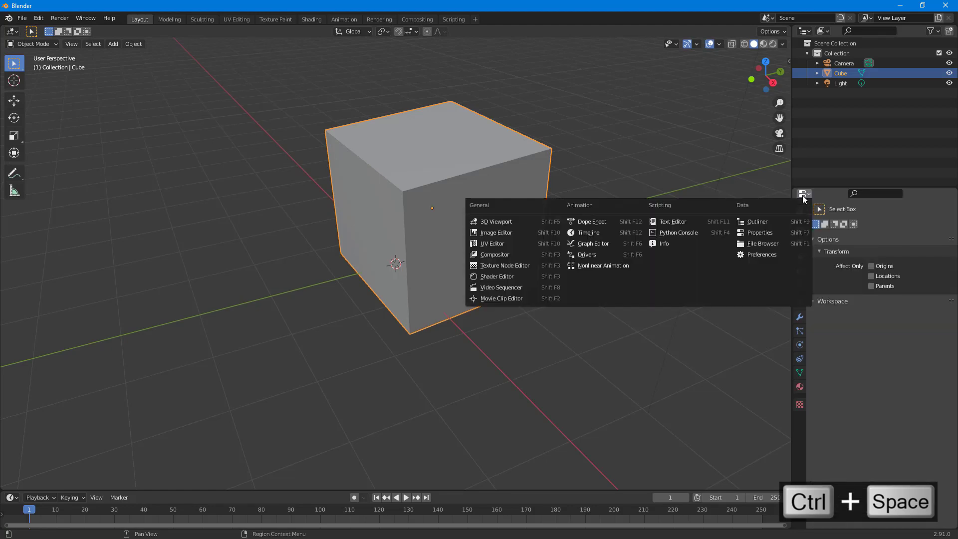
click(681, 135)
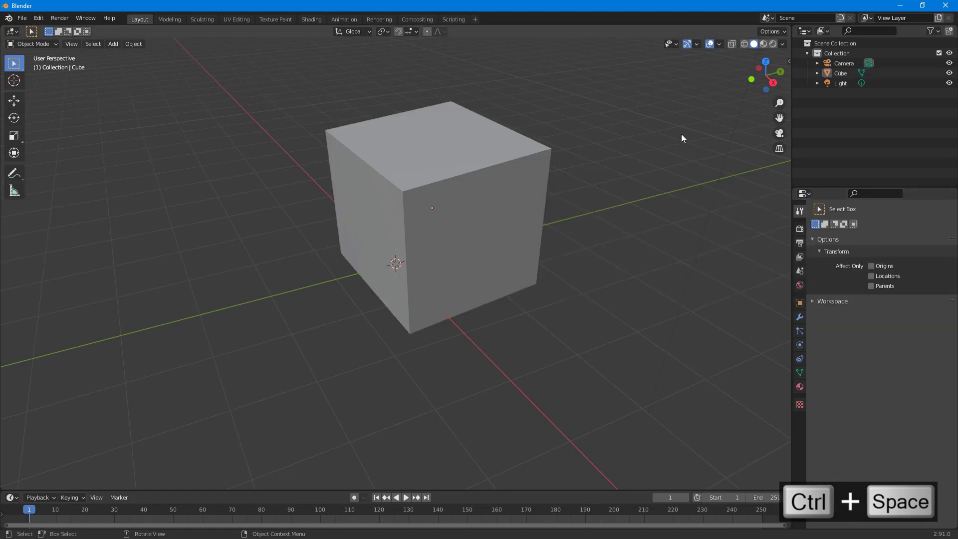
key(ctrl+z)
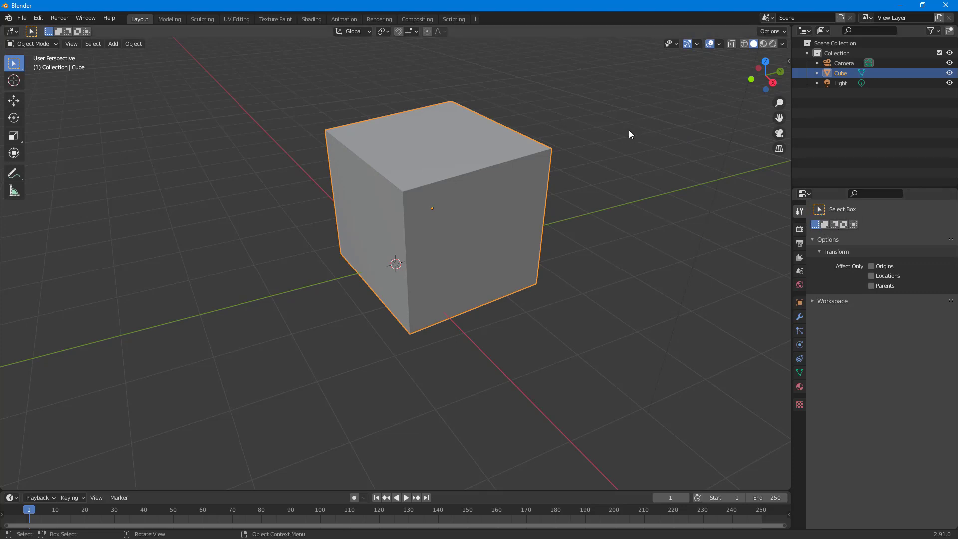
drag(826, 229, 852, 228)
click(817, 226)
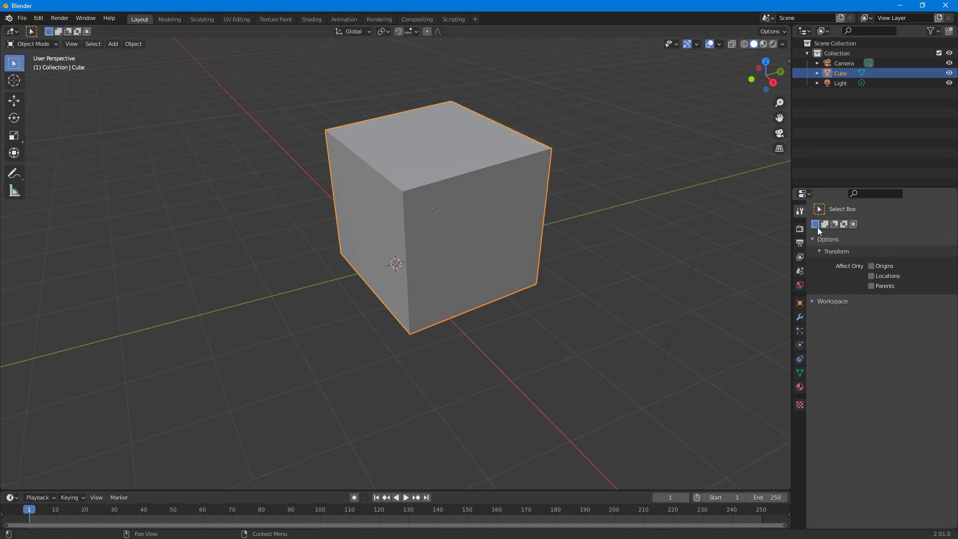
- Compare the Workbench and Cycles render engines and leave the scene's render engine set to Workbench
click(800, 228)
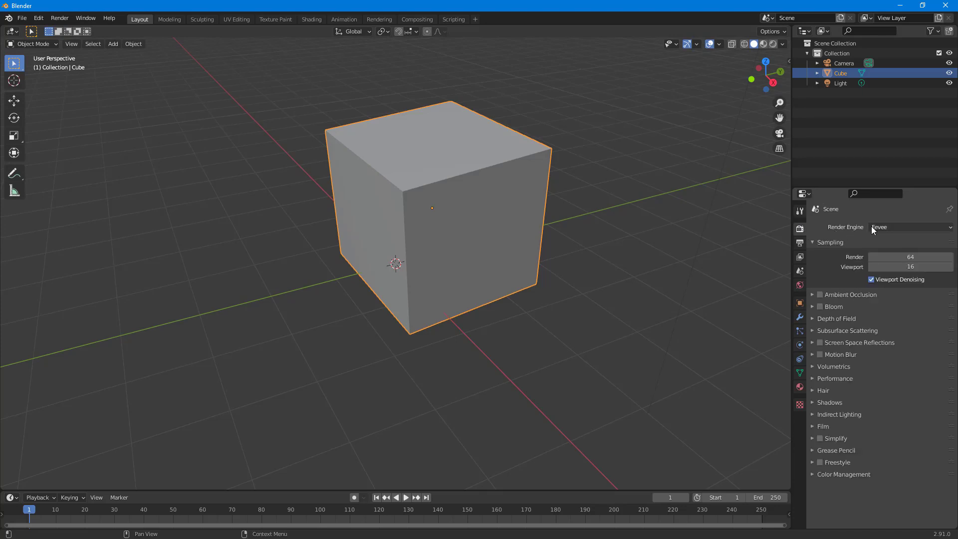
click(885, 228)
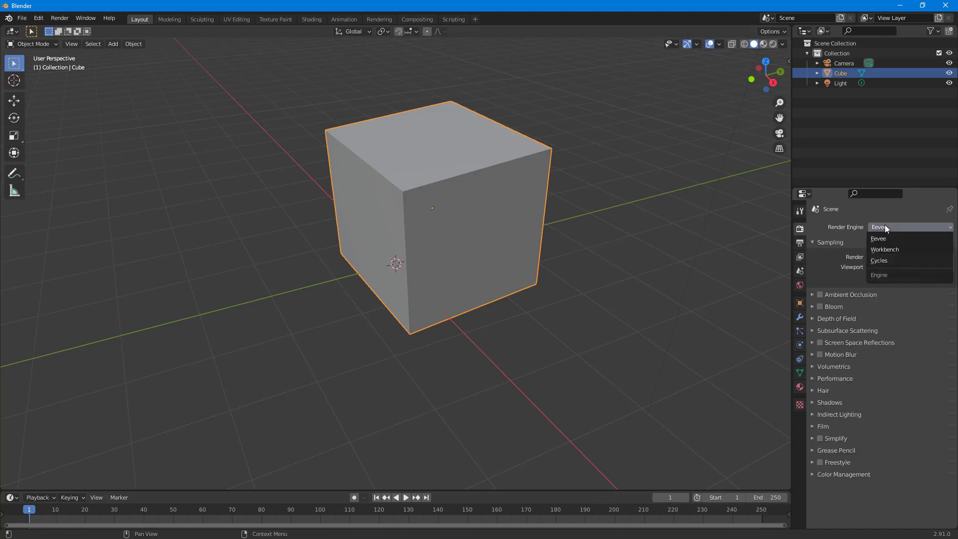
click(890, 250)
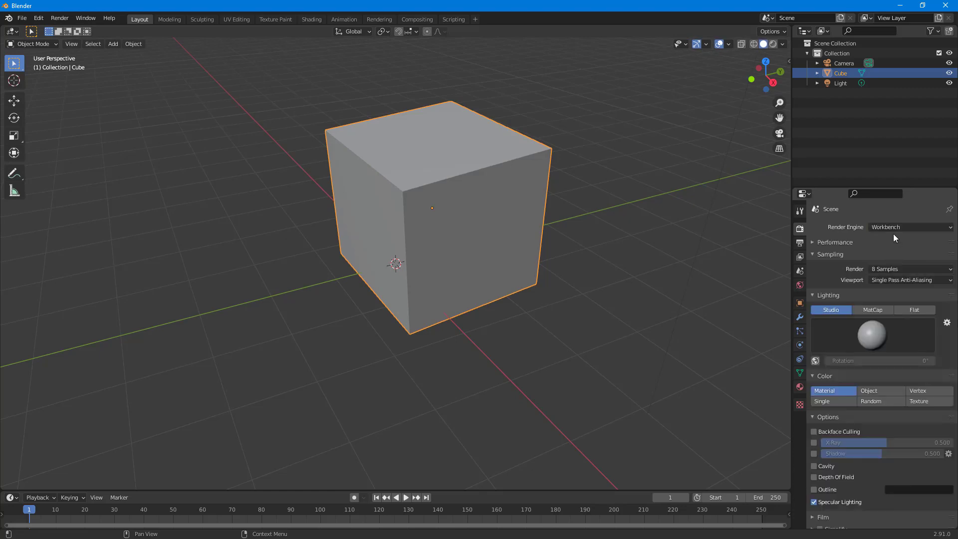
click(894, 227)
click(894, 261)
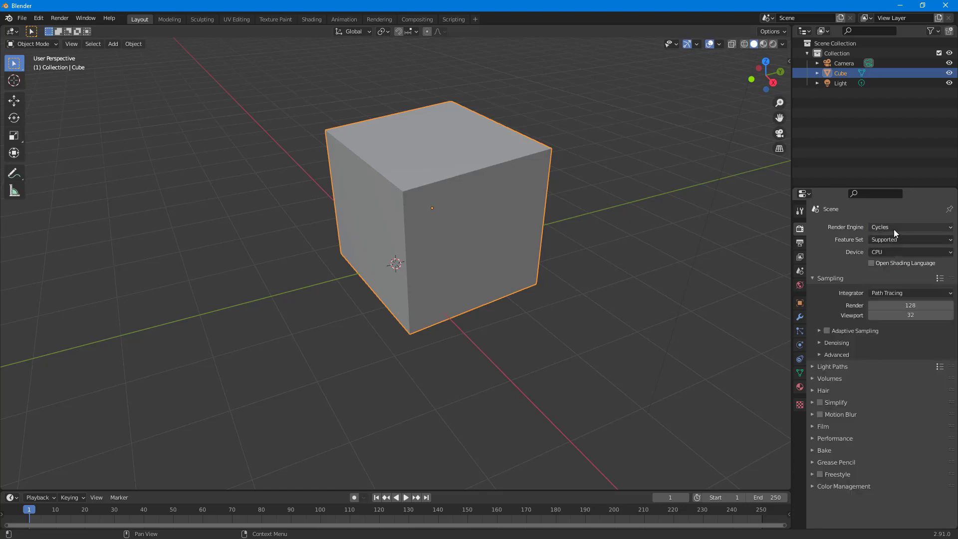
click(894, 228)
click(892, 252)
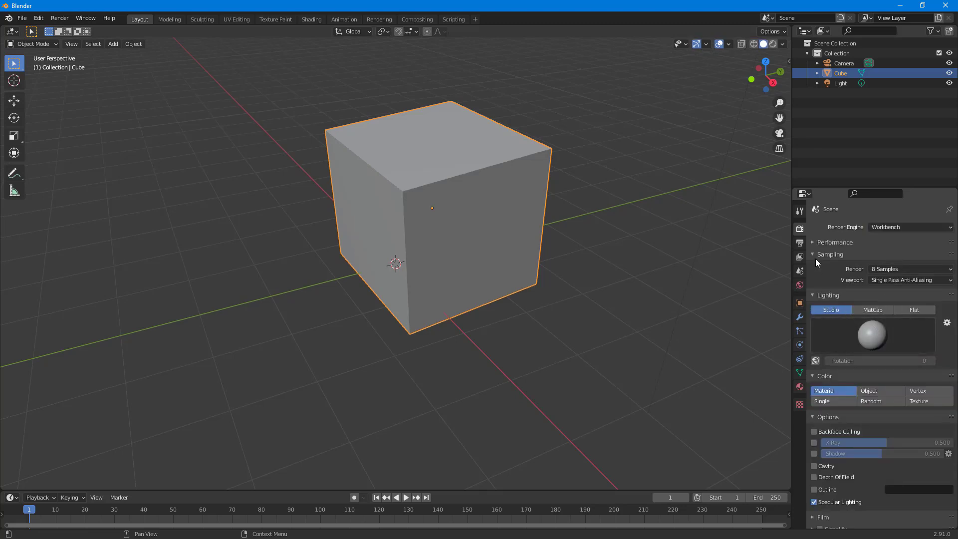
- Set the output resolution X to 1949 px and the aspect X to 3.400
click(801, 247)
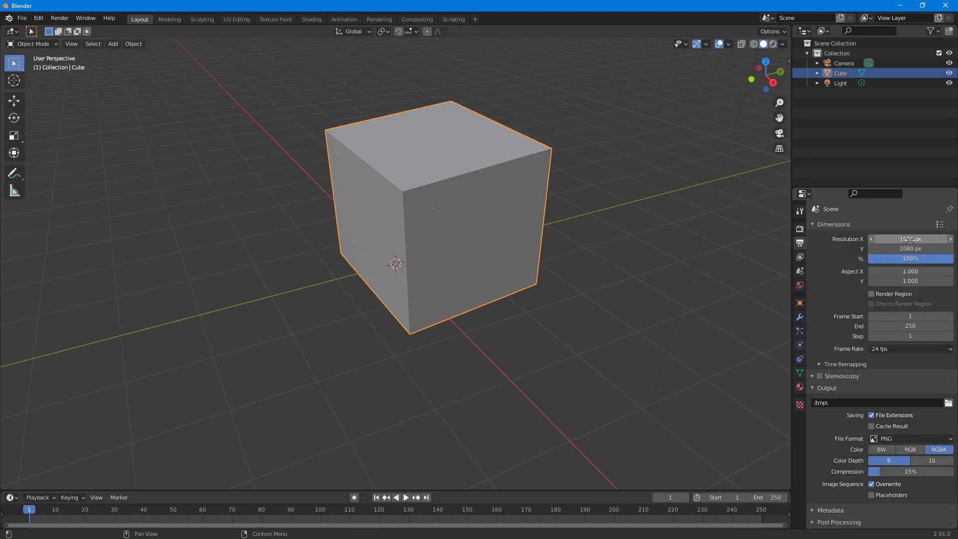
drag(910, 239, 924, 239)
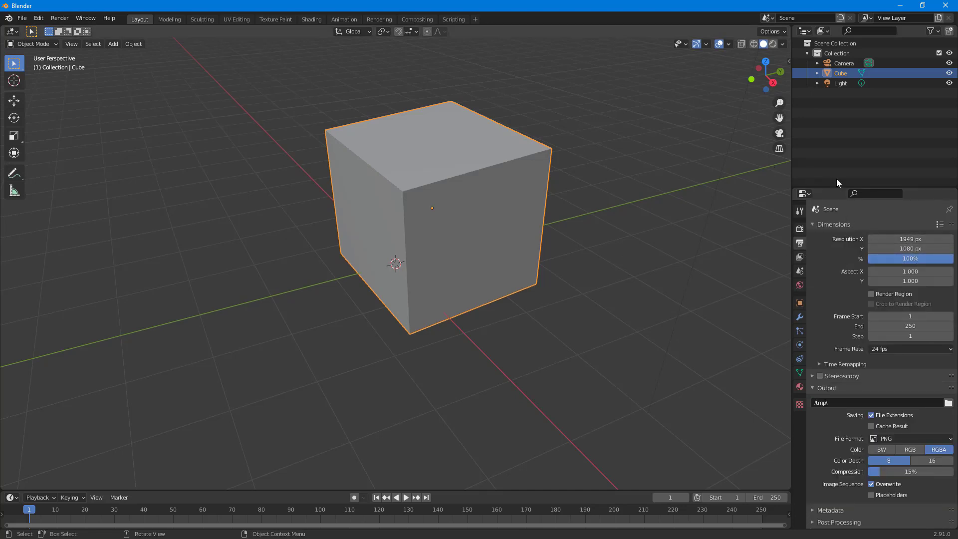
drag(910, 272, 929, 272)
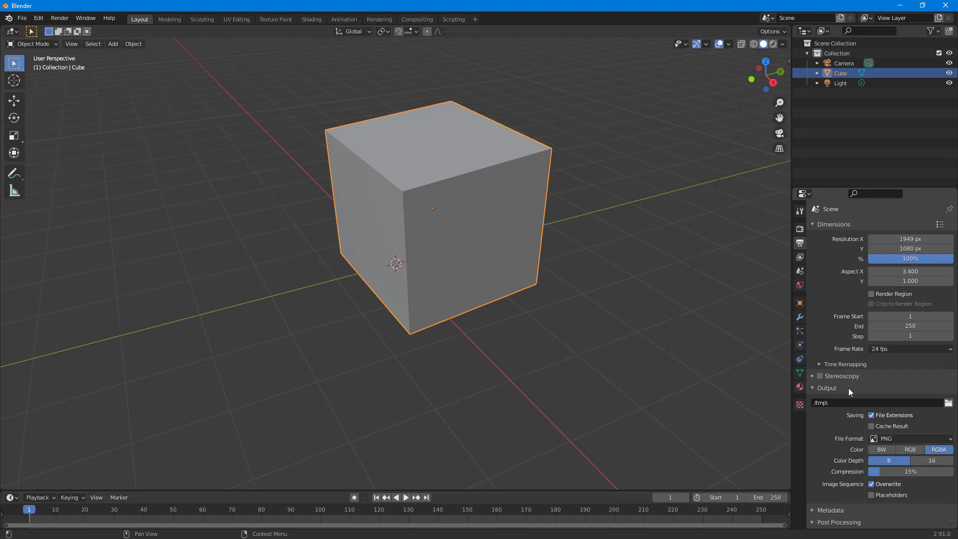
click(882, 350)
- Configure the scene units with a unit scale of 1.78, rotation in Radians and length in Kilometers
click(799, 258)
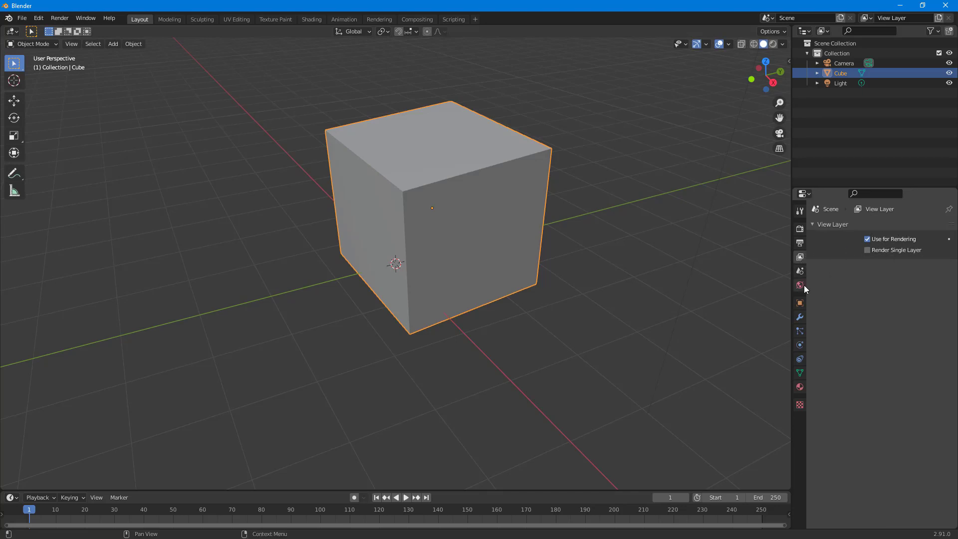
click(800, 271)
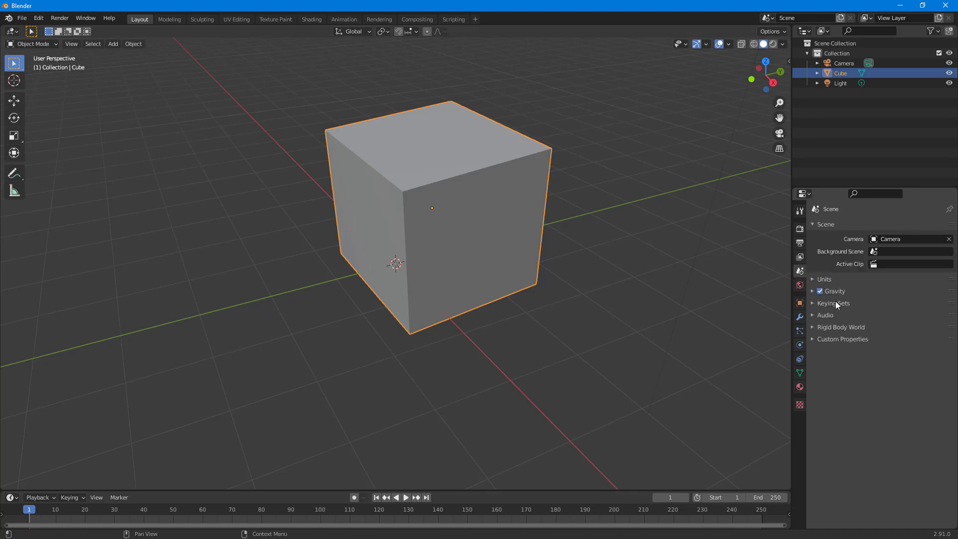
click(812, 279)
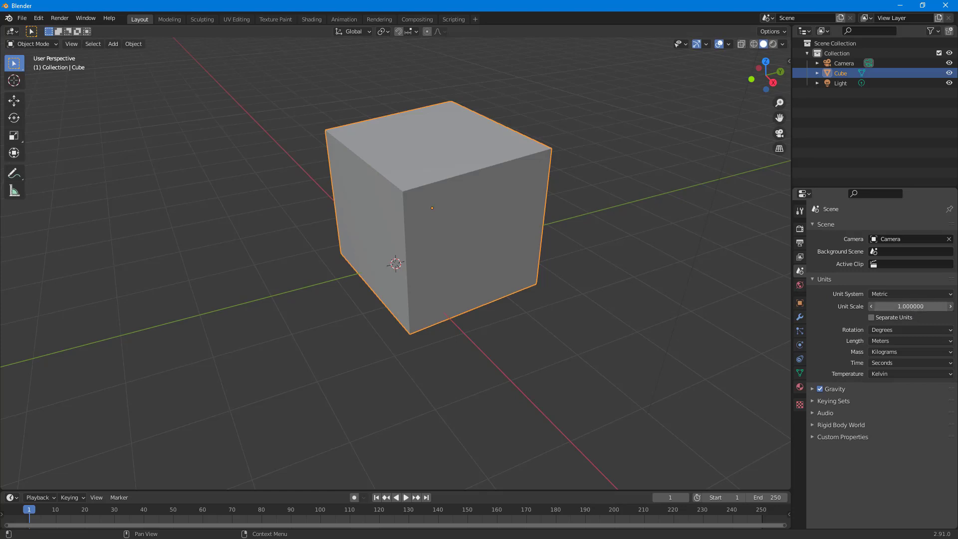
drag(911, 306, 938, 306)
click(896, 331)
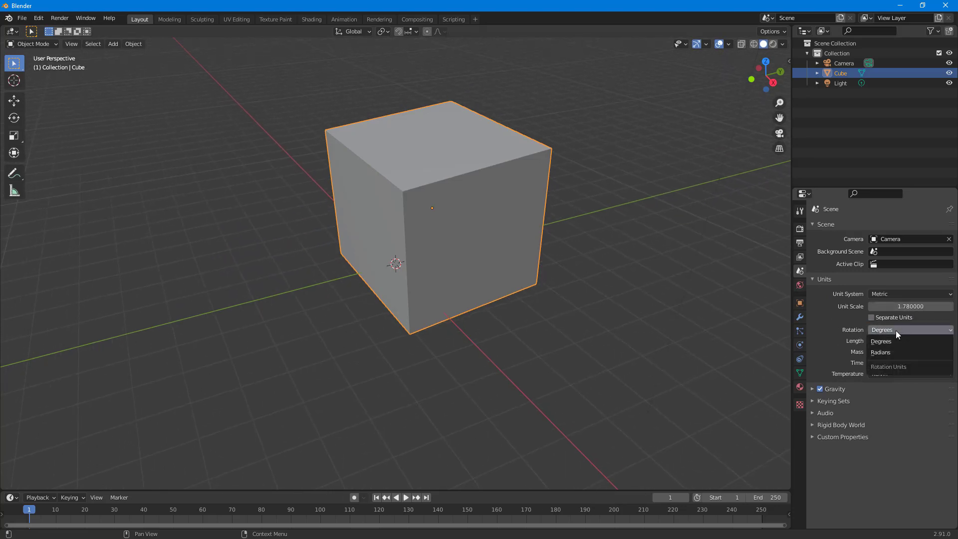
click(894, 351)
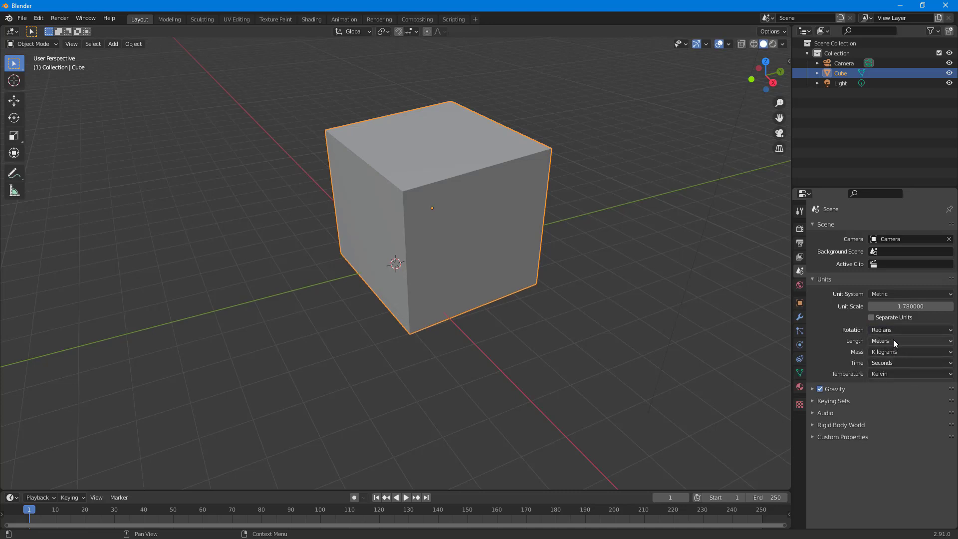
click(893, 340)
click(898, 360)
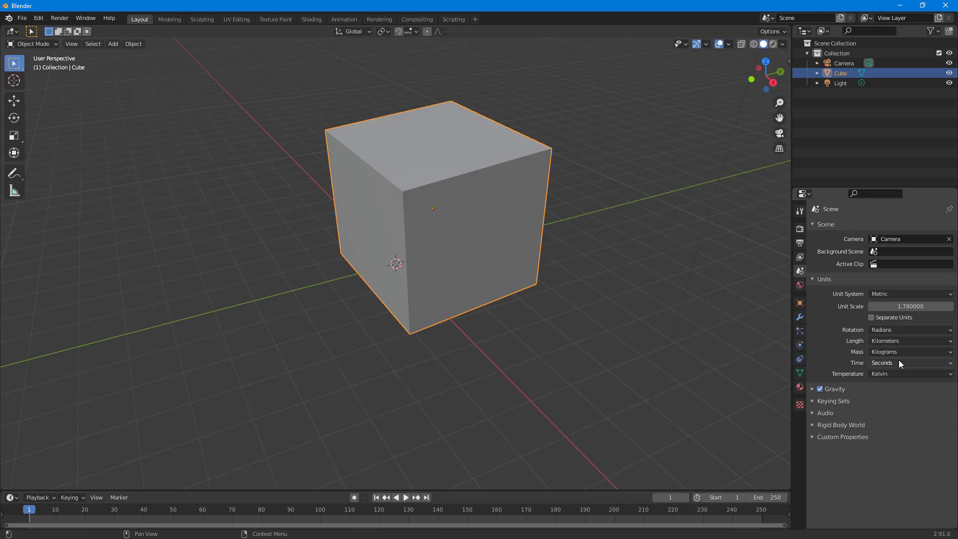
- Set the world's viewport display color to dark brown, HSV 0.061, 0.646, 0.250, and expand its custom properties
click(802, 287)
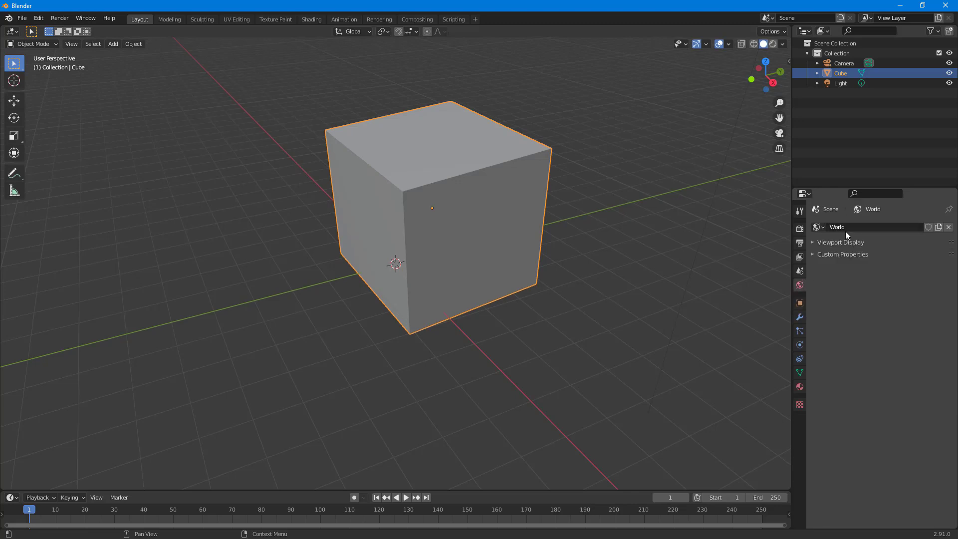
click(814, 243)
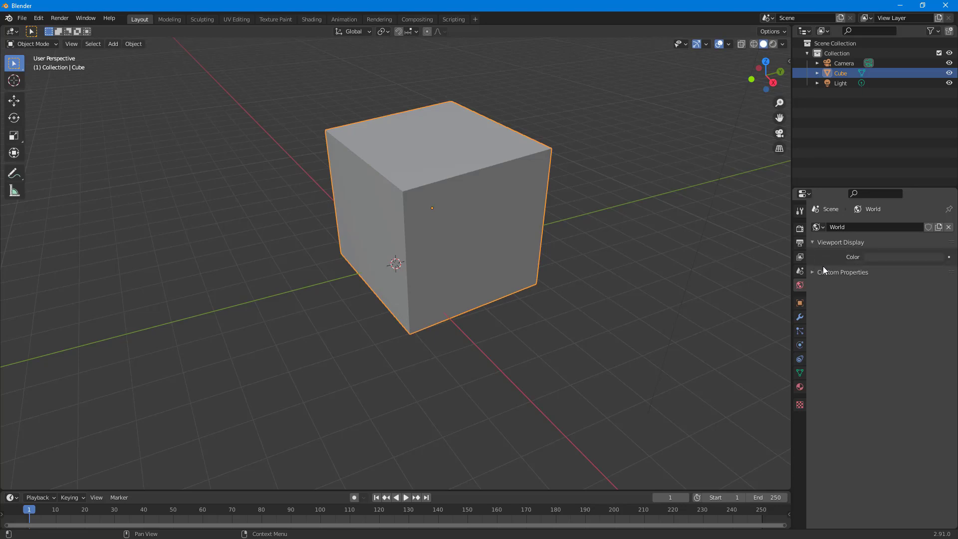
click(909, 257)
drag(878, 223, 899, 214)
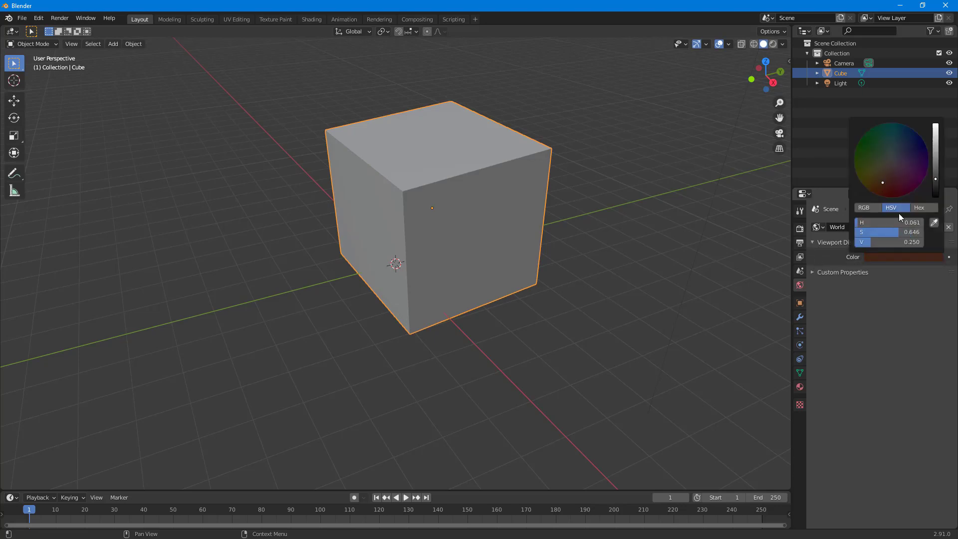
click(813, 273)
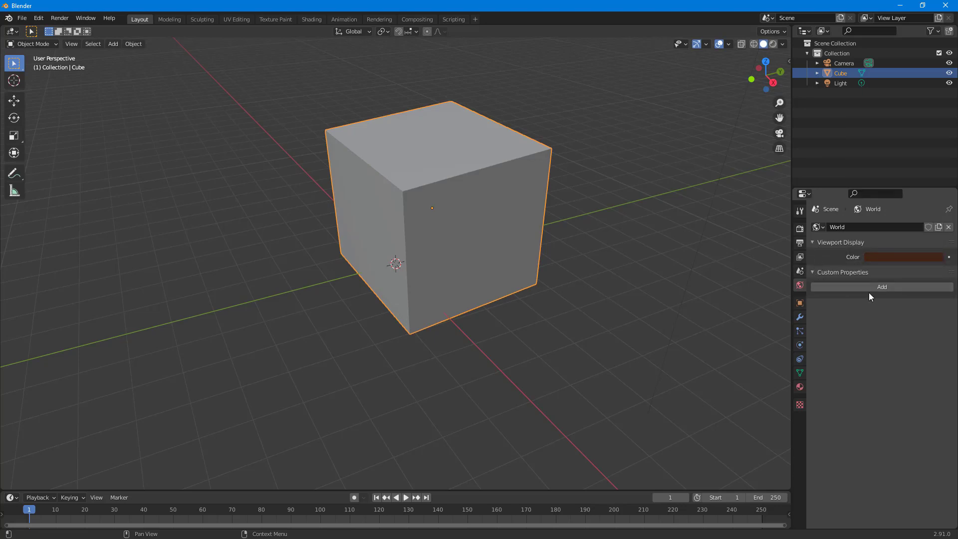
- Return to the cube's object properties and set its location X to 0.000637 km
click(799, 303)
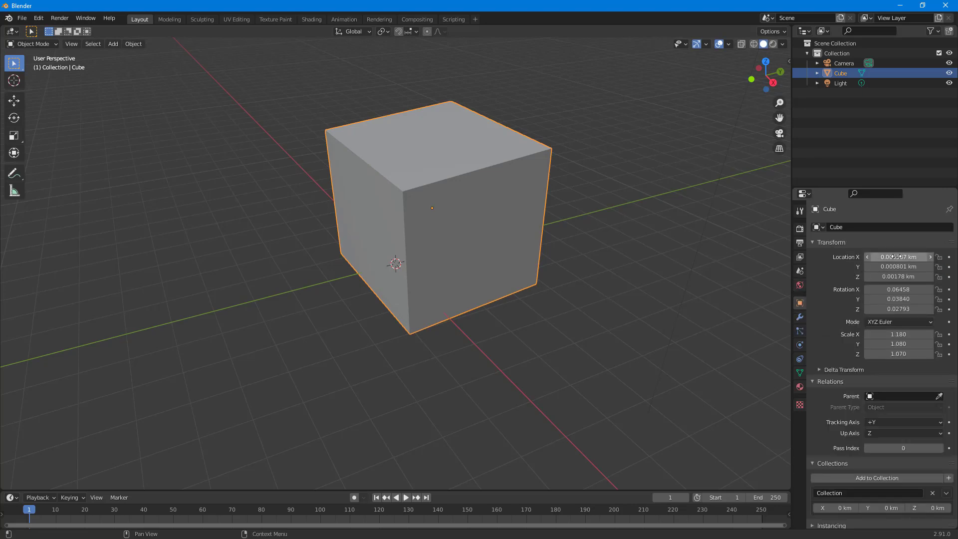
mouse_move(895, 257)
mouse_down()
mouse_move(918, 257)
mouse_move(897, 256)
mouse_up()
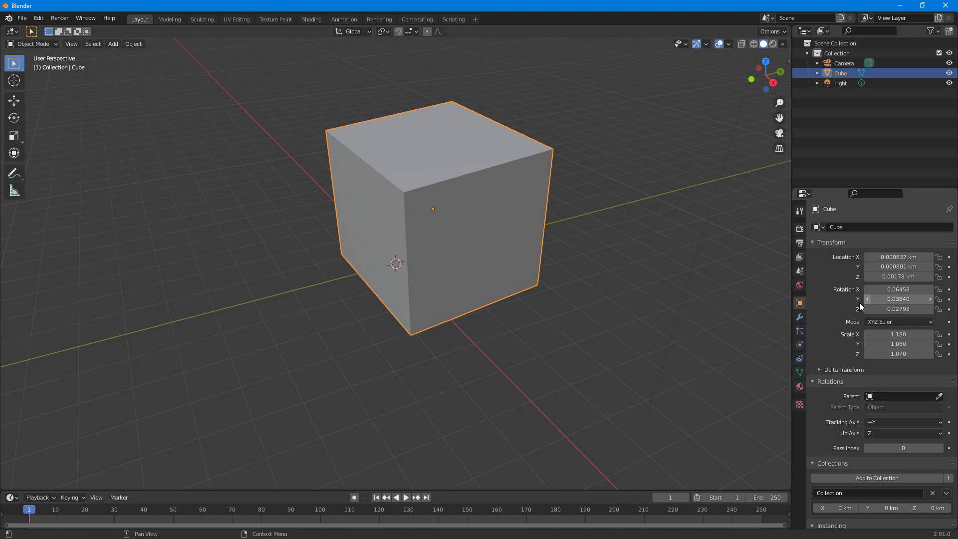
- Add a Bevel modifier to the cube and set its amount to 0.000638 km
click(800, 318)
click(853, 226)
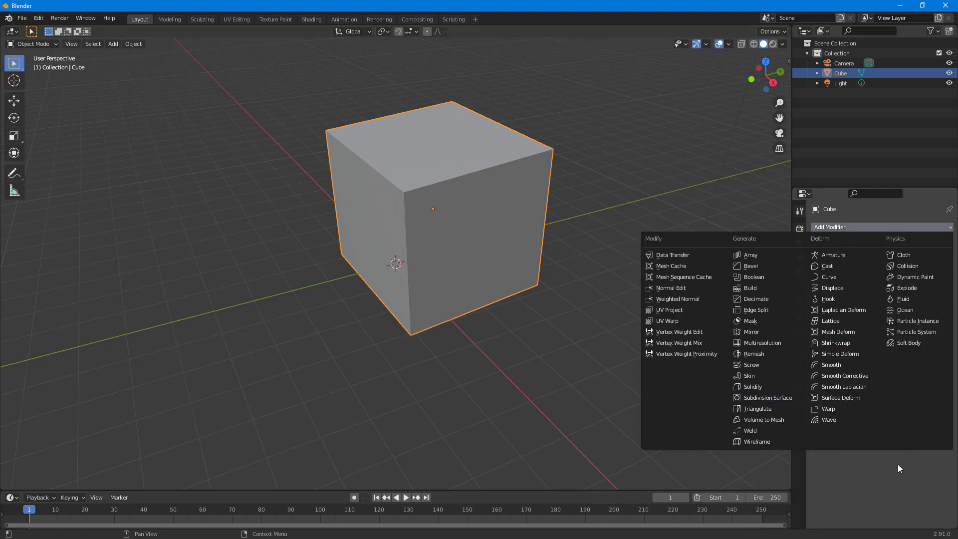
click(750, 265)
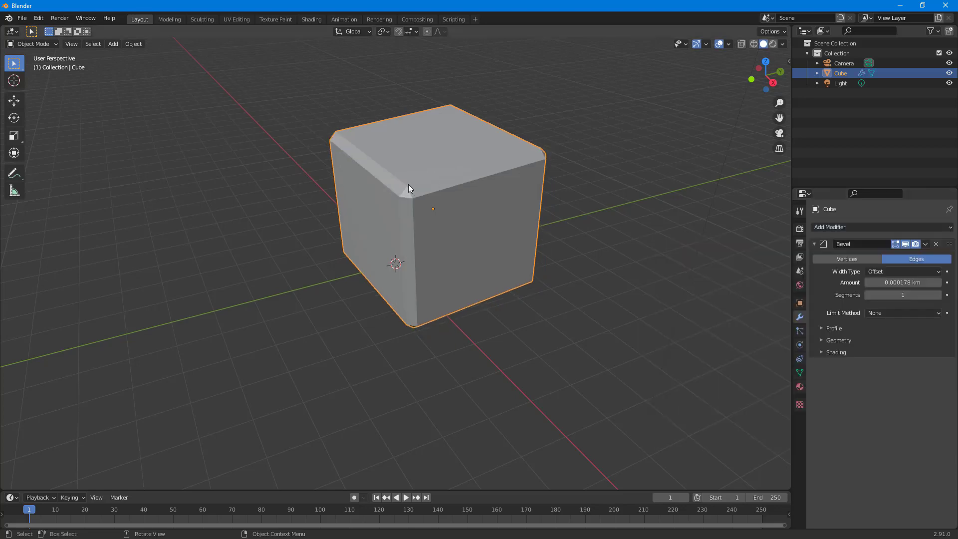
drag(901, 282, 917, 283)
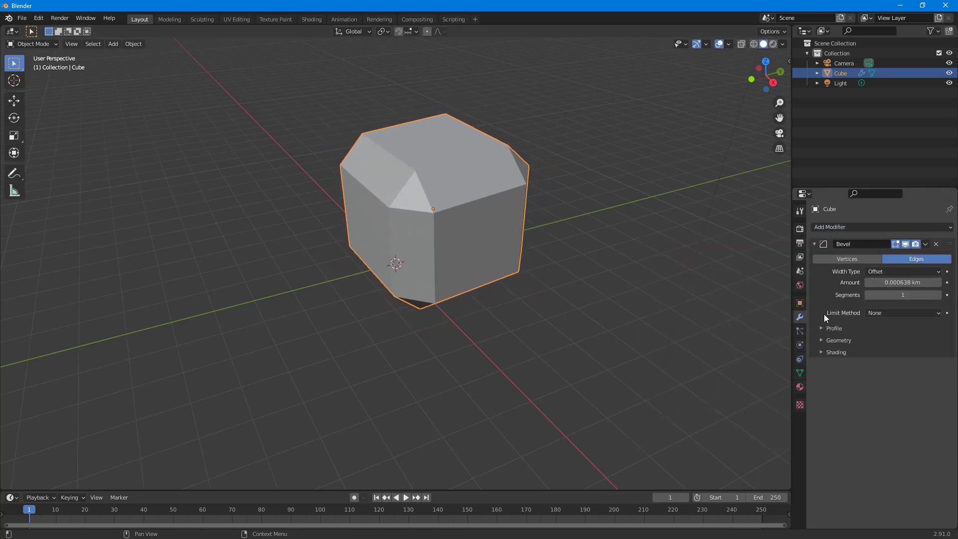
- Add a particle system to the cube and show the physics types that can be enabled for it
click(801, 331)
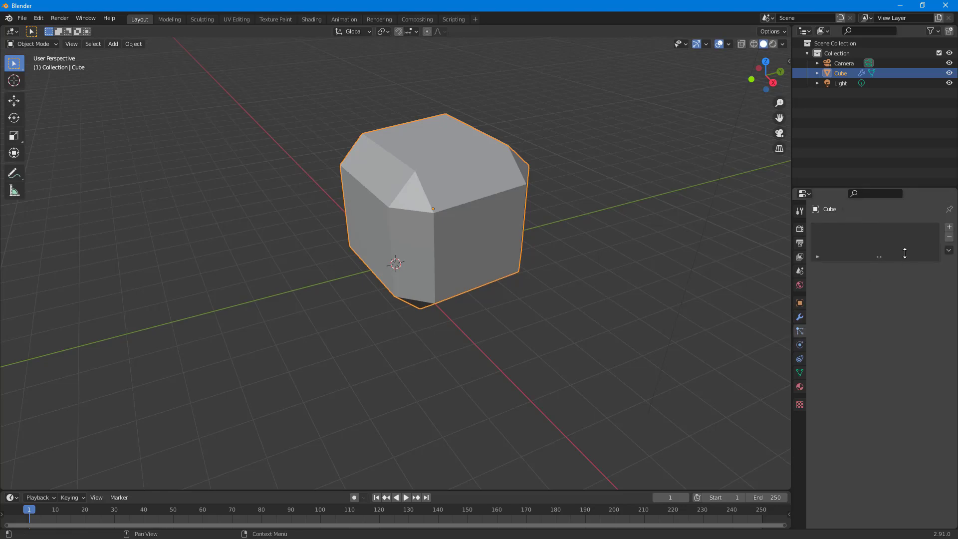
click(949, 228)
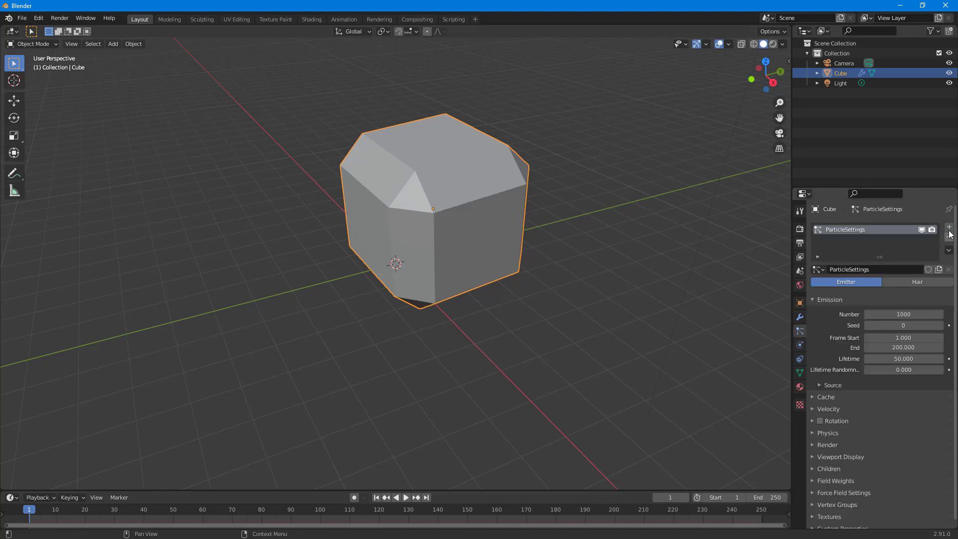
click(799, 348)
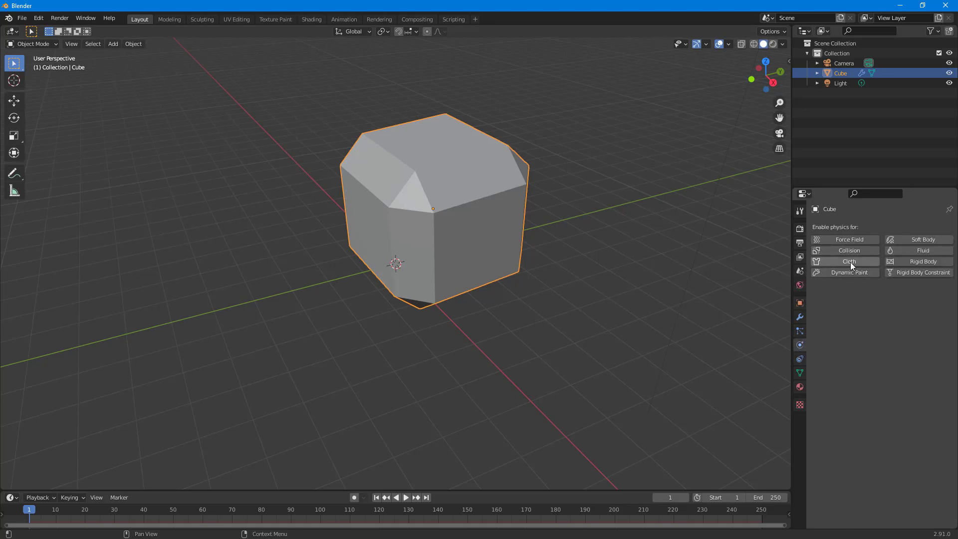
- Examine the available object constraints and the cube's mesh data properties, including the Normals settings
click(799, 360)
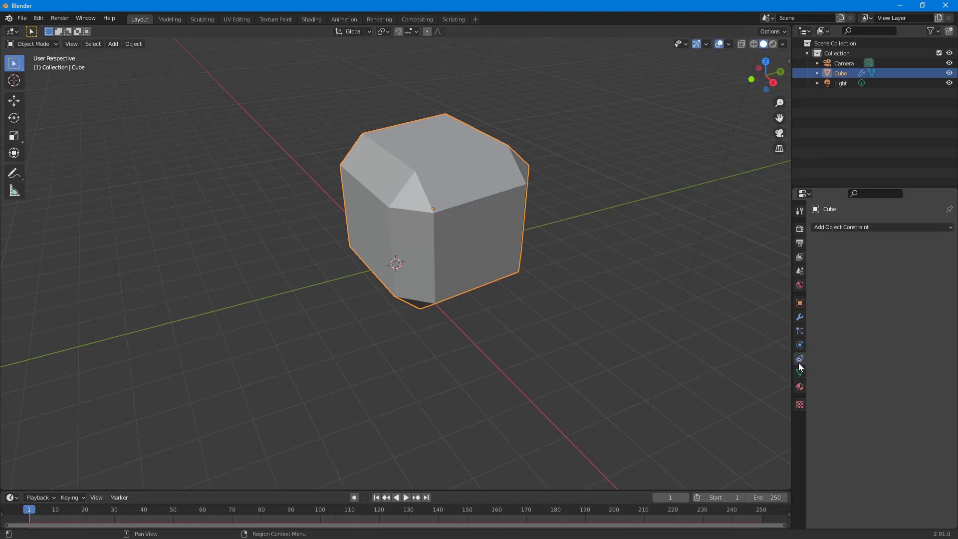
click(857, 229)
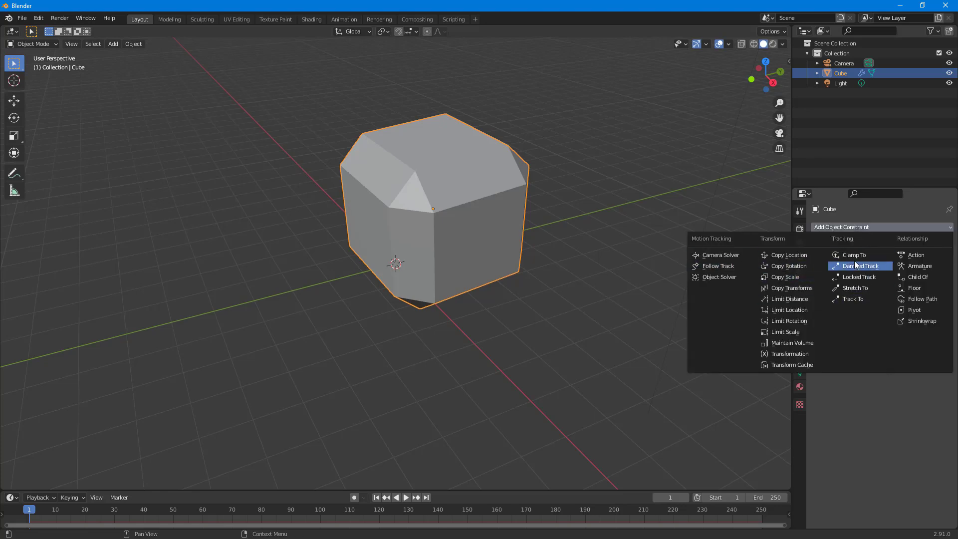
click(799, 373)
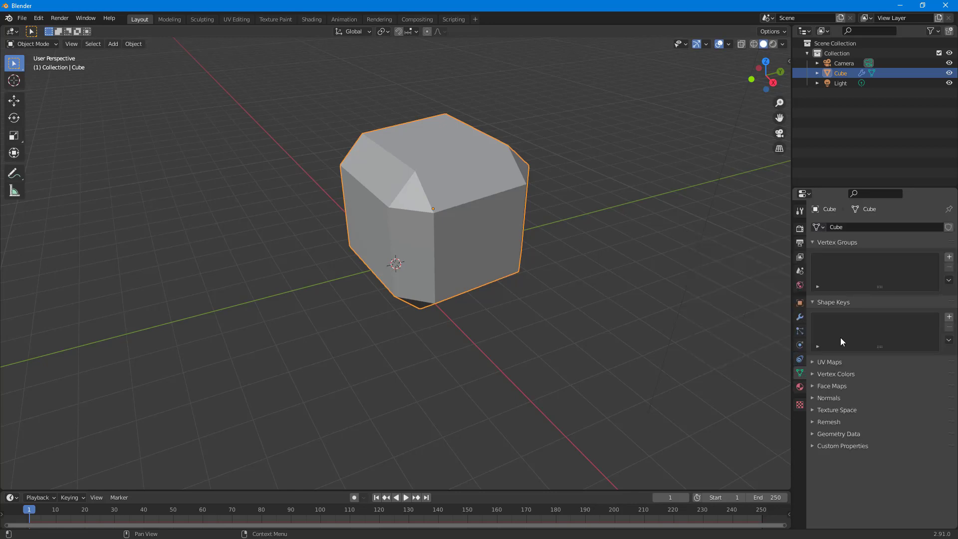
click(823, 398)
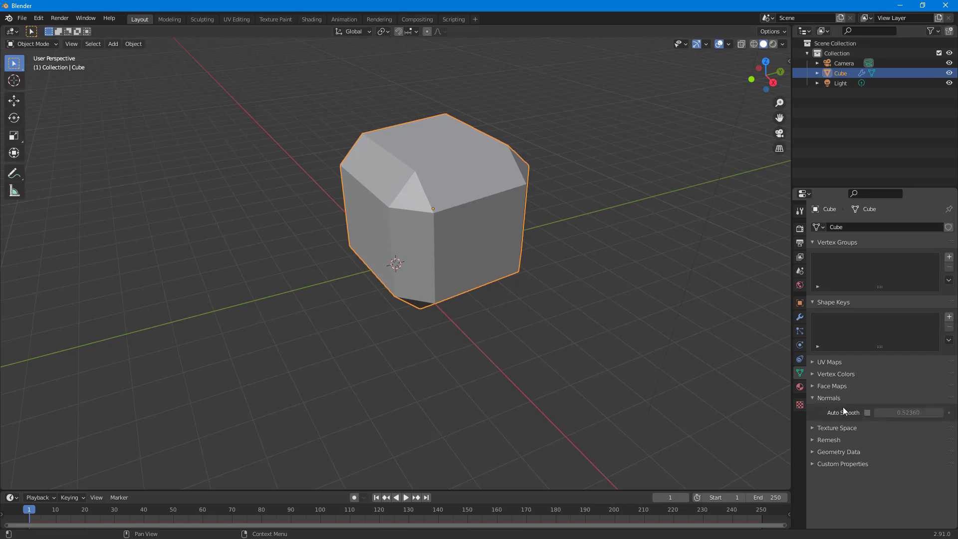
- Add a second material slot to the cube and create a new material in it
click(800, 387)
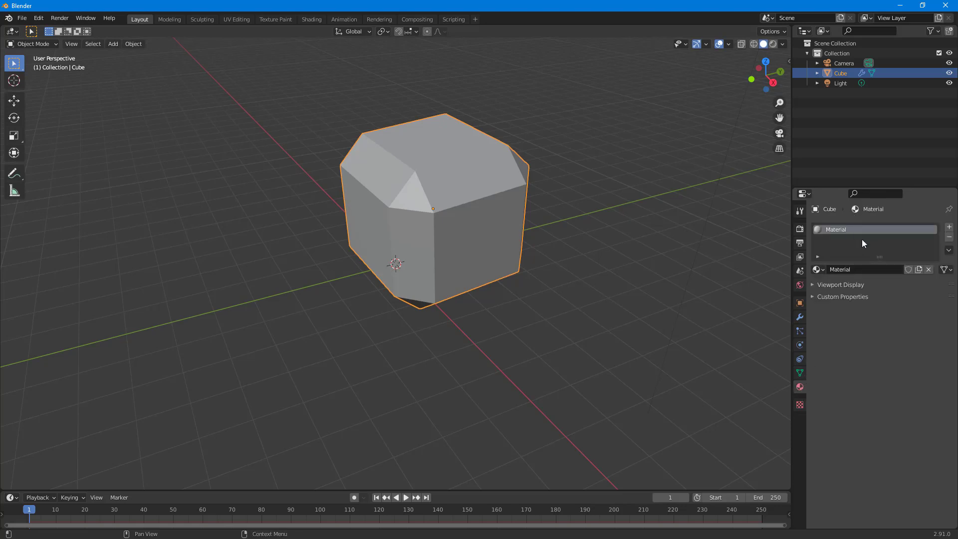
click(948, 228)
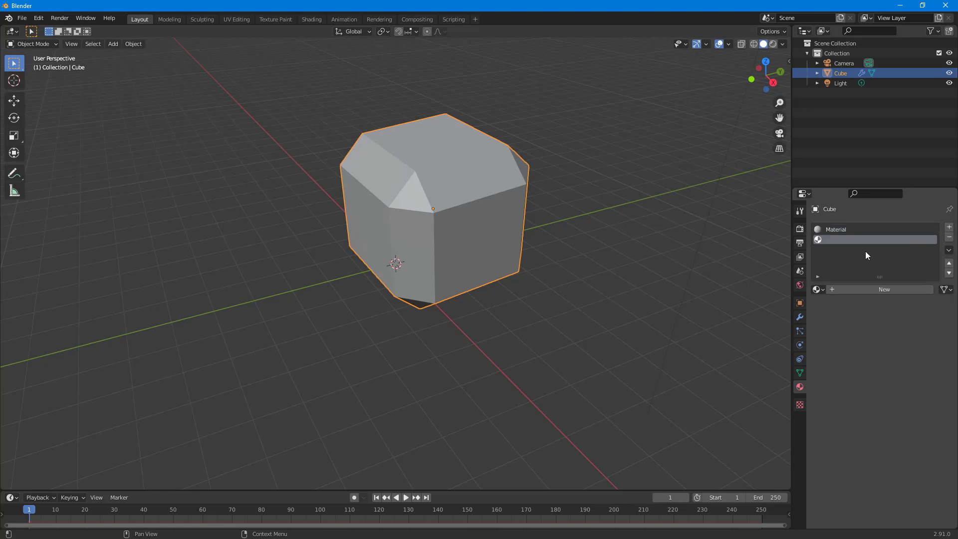
click(885, 287)
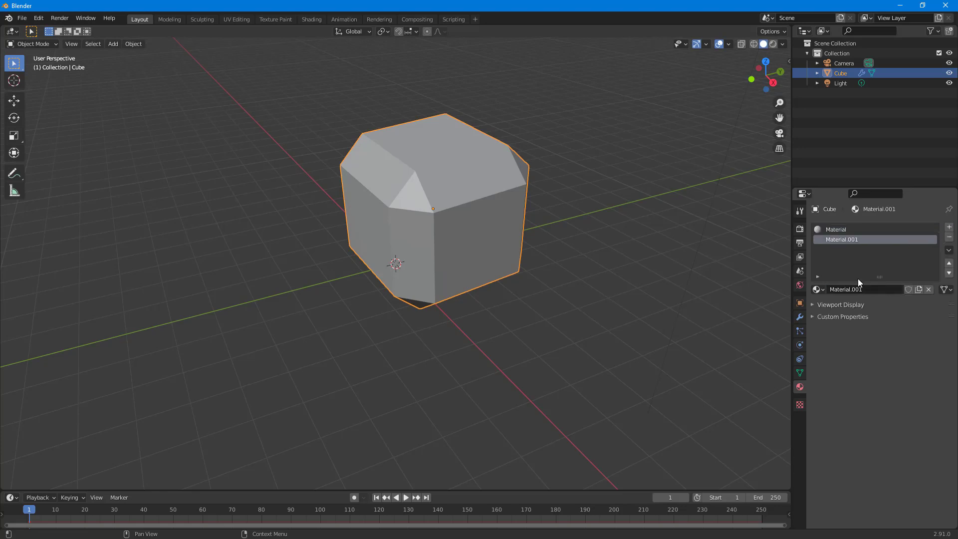
- Expand the new material's custom properties and set its viewport display to a pink color with roughness 0.350
click(813, 316)
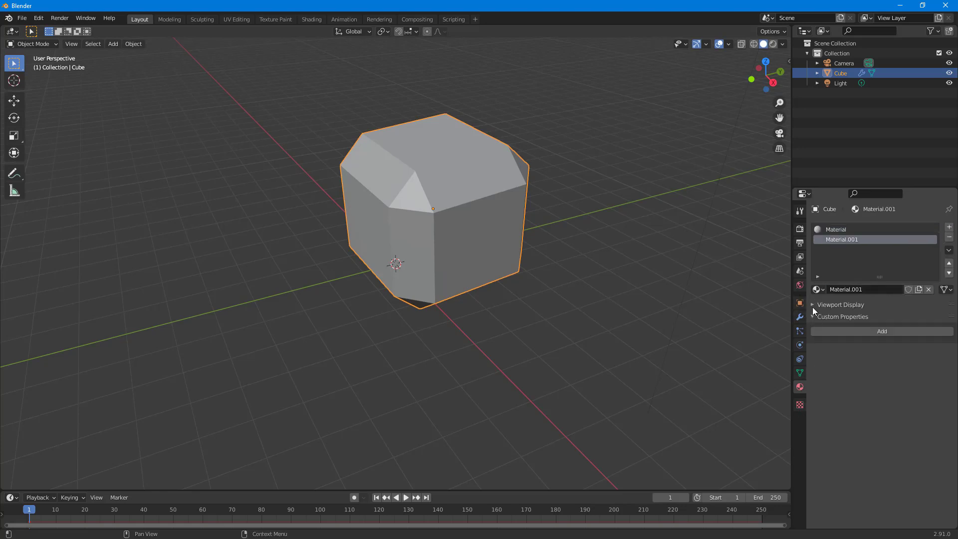
click(813, 306)
click(903, 320)
click(887, 285)
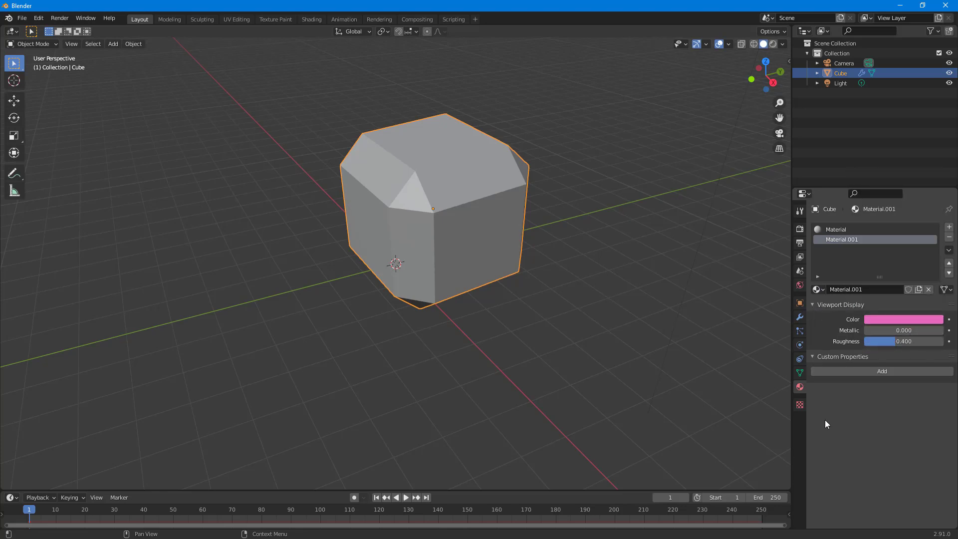
drag(909, 342, 911, 343)
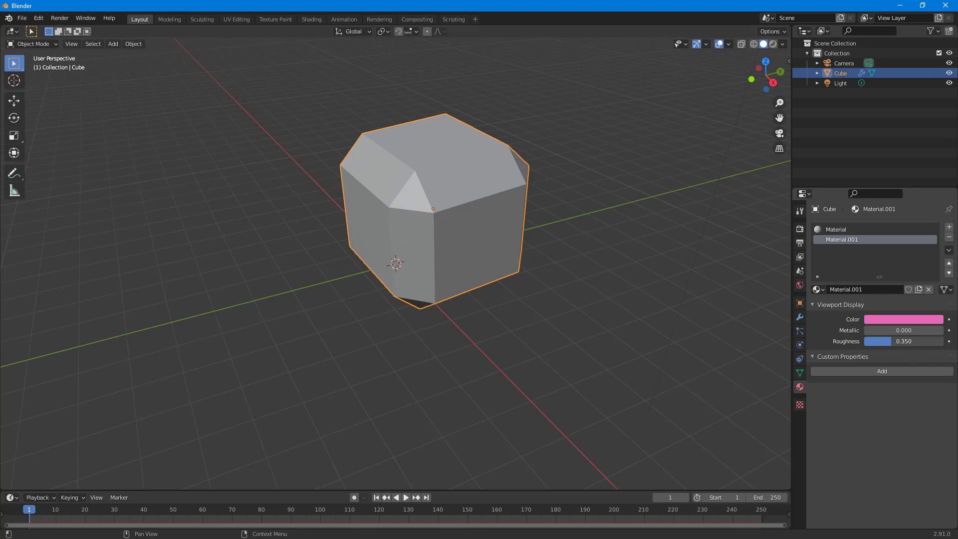
- Create a new brush texture in the texture properties
click(799, 407)
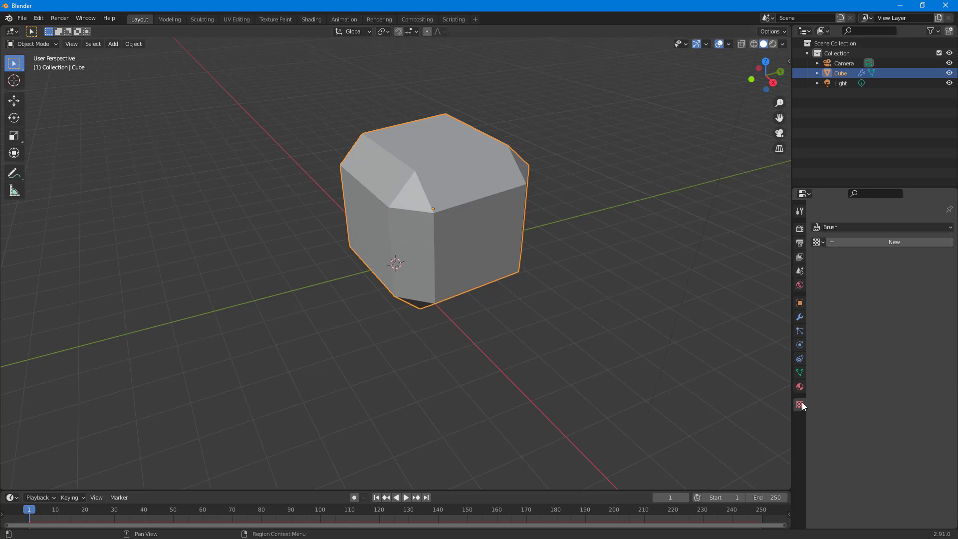
click(864, 243)
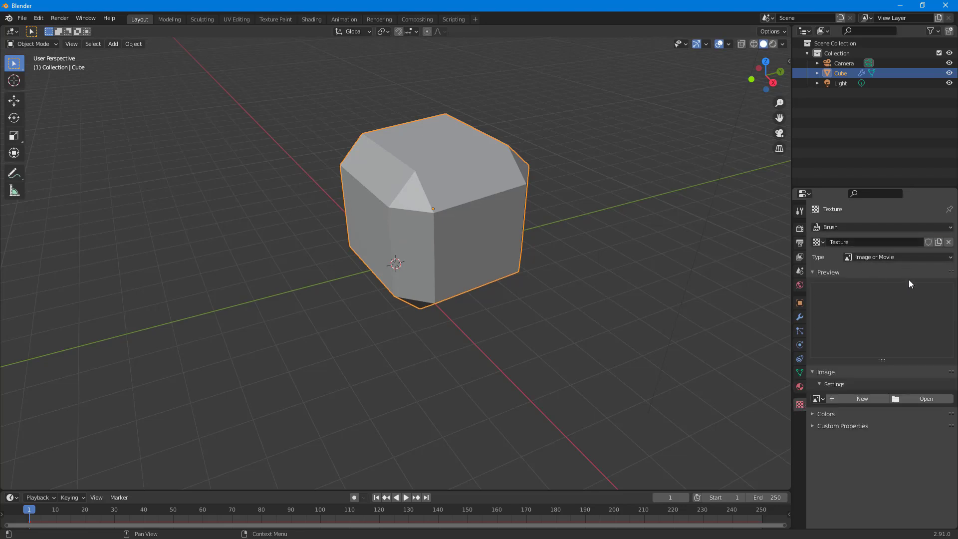